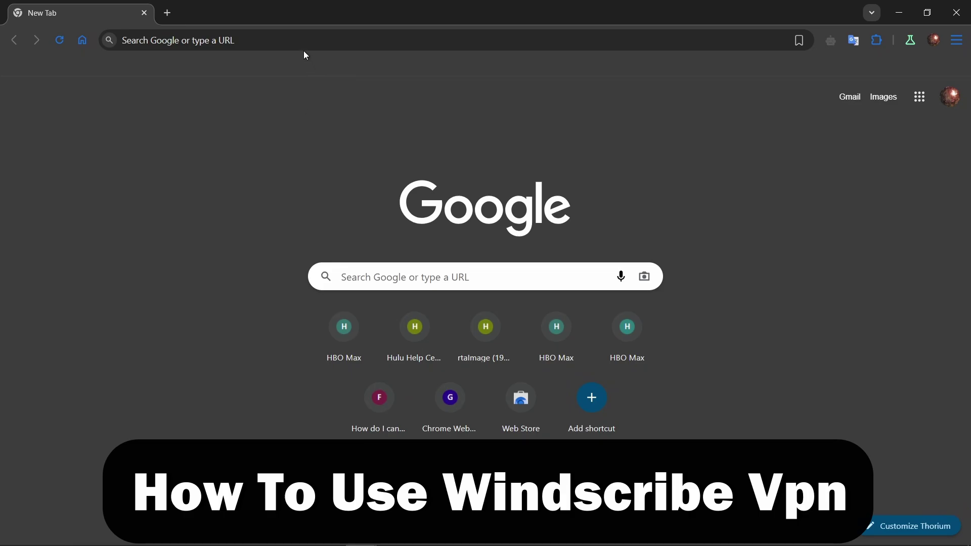
Step: Enter 'windscribe' in the Thorium address bar as a Google search, correcting the typo
click(313, 36)
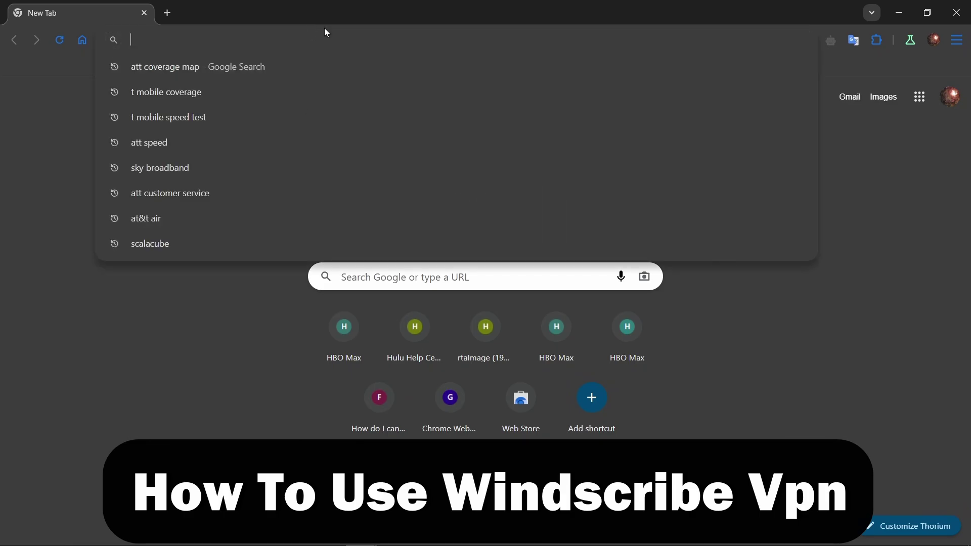
text(win)
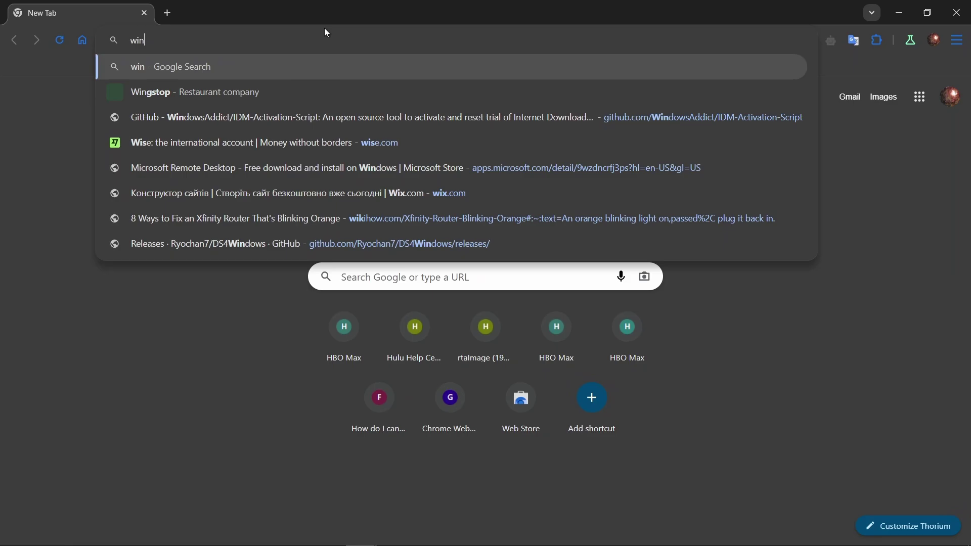
text(dscio)
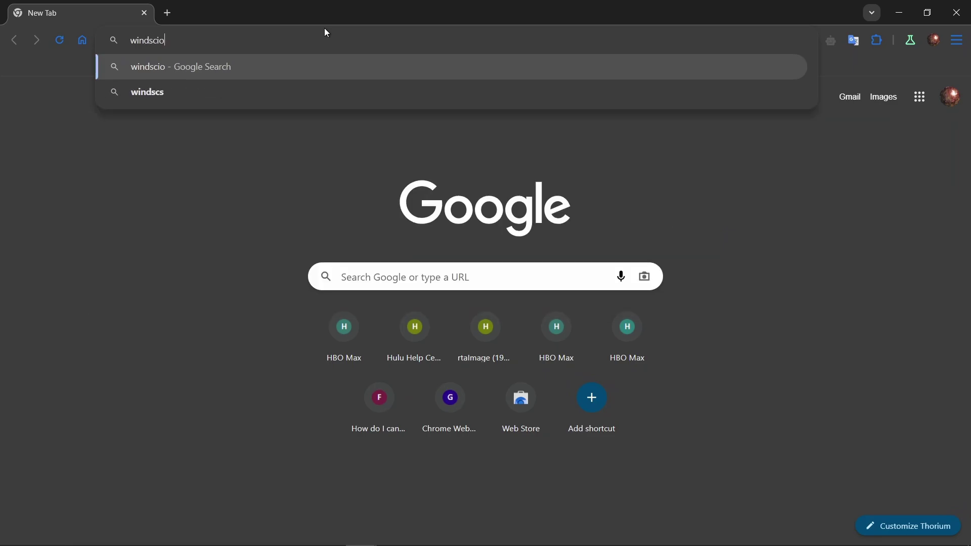
key(BackSpace)
key(BackSpace)
Step: Search Google for windscribe and open the 'Windscribe - Free VPN and Ad Block' result
click(295, 90)
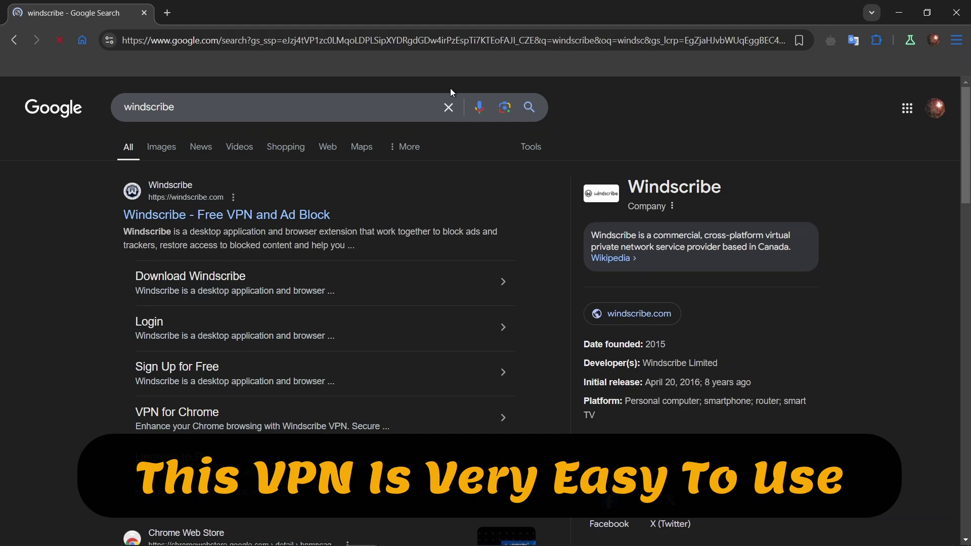
click(314, 199)
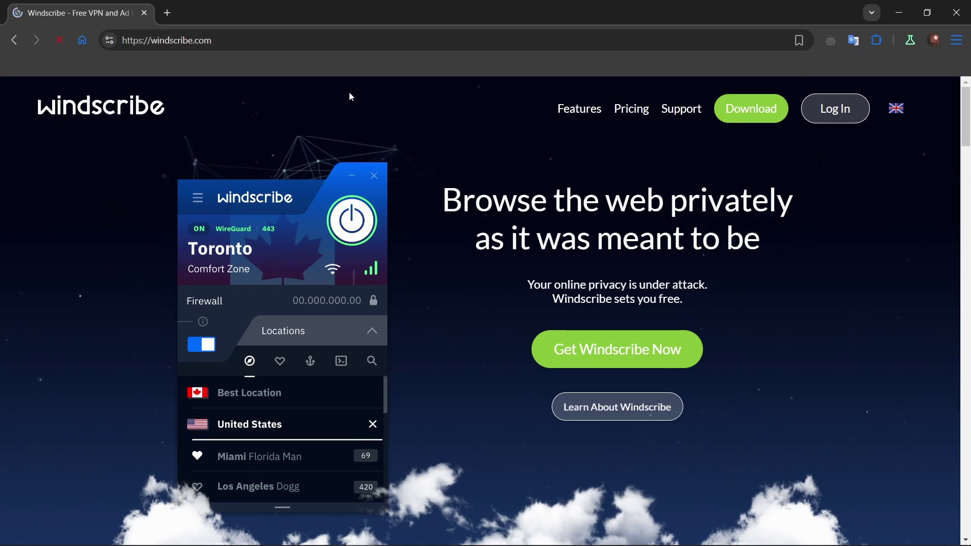
Step: In a new tab, search 'windscribe chrome extensions' and open the first Chrome Web Store result
click(171, 15)
text(windscribe)
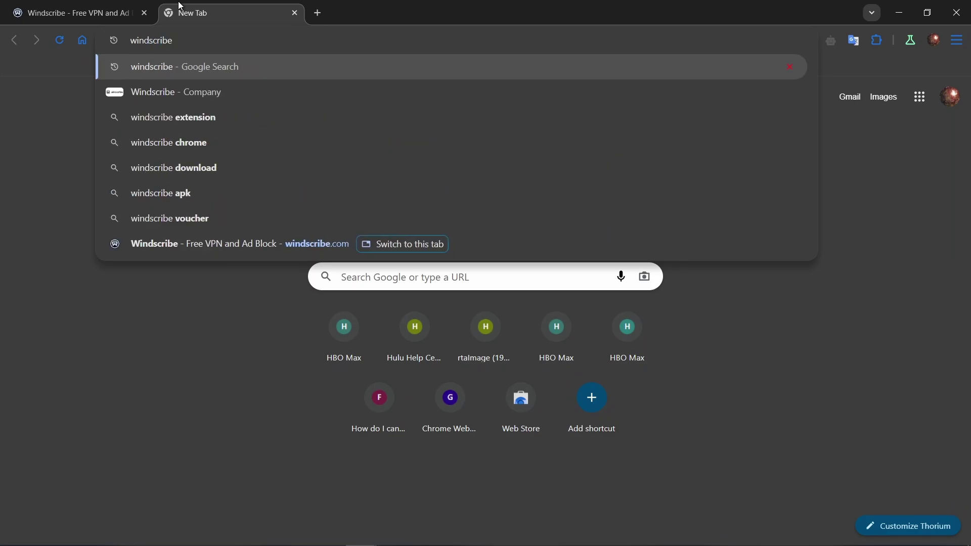
text( chro)
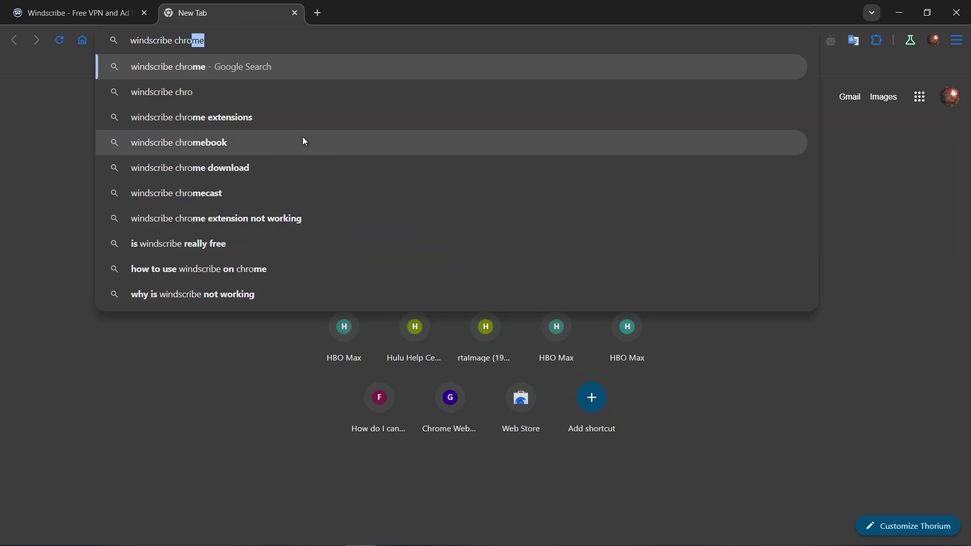
click(293, 120)
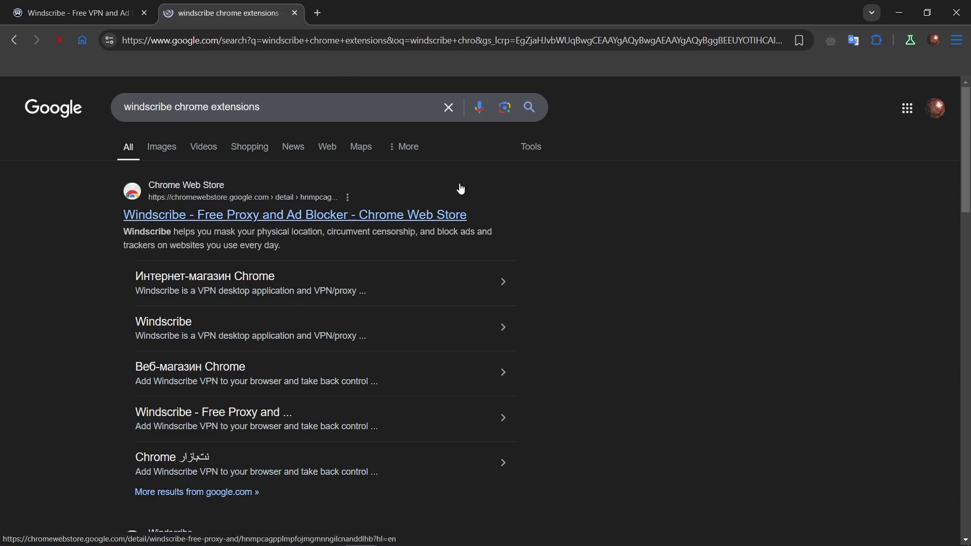
click(461, 214)
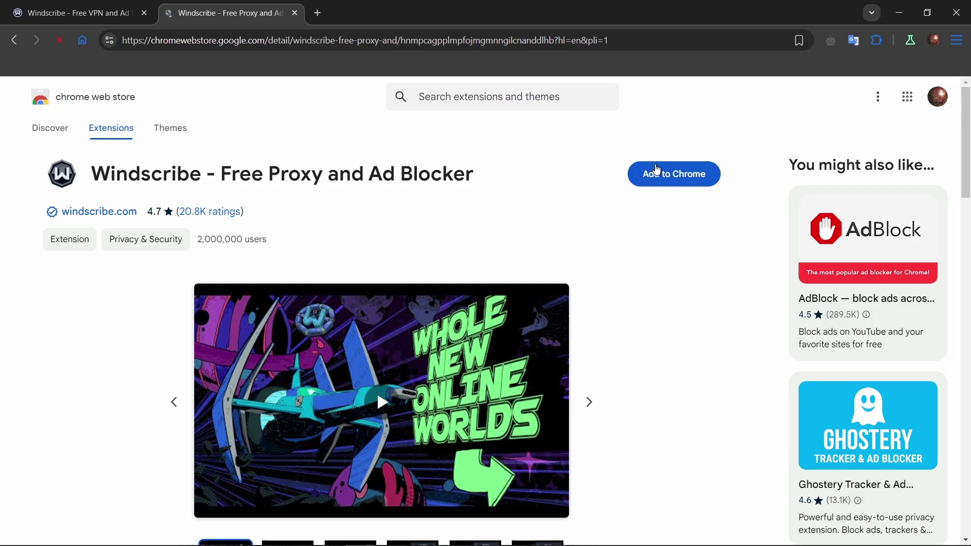
Step: Add the Windscribe - Free Proxy and Ad Blocker extension and return to the windscribe.com tab
click(677, 186)
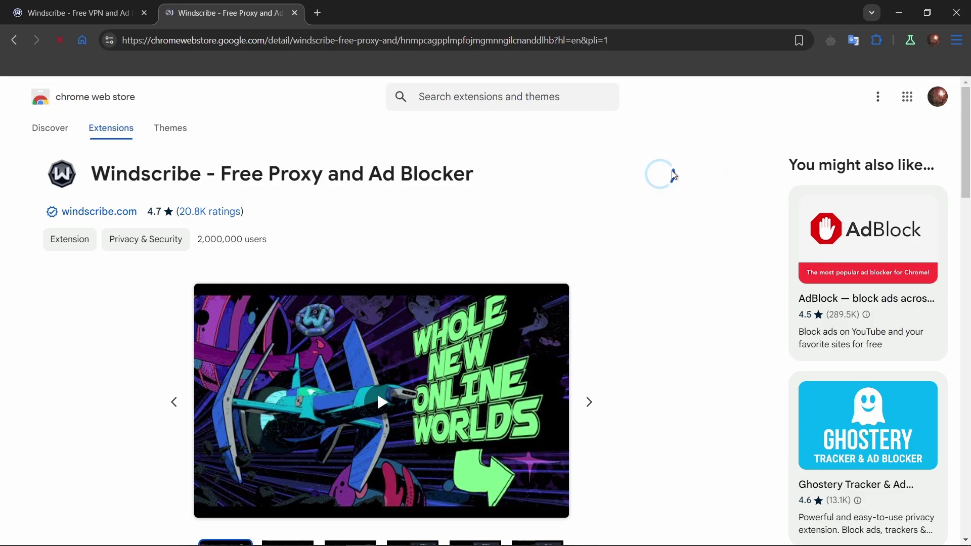
click(528, 207)
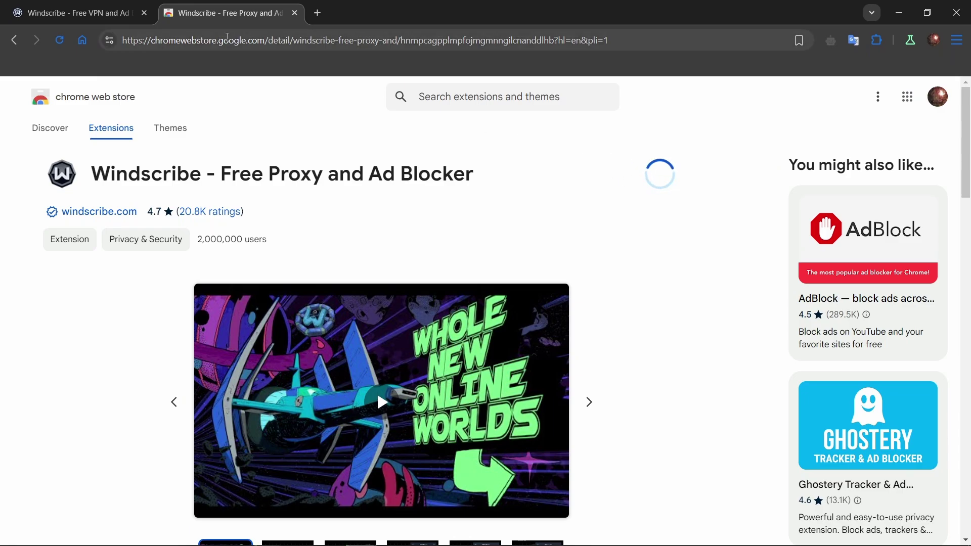
click(83, 12)
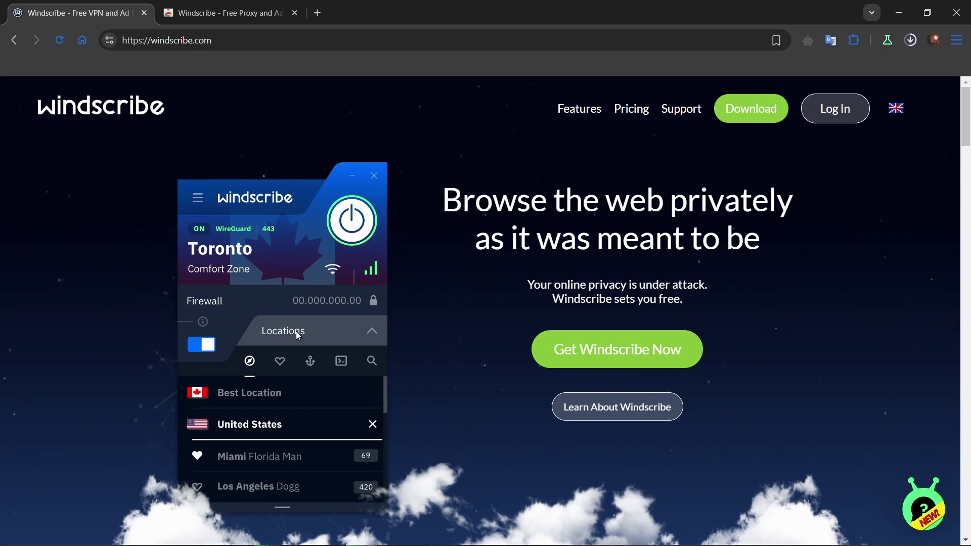
Step: Browse the windscribe.com homepage, then go to the Download page listing Windows installers
scroll(449, 235, down, 6)
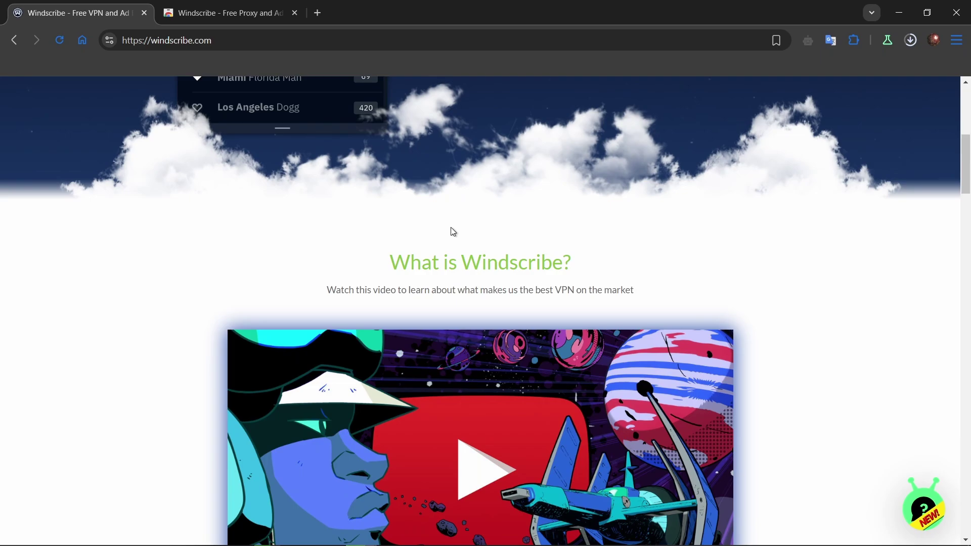
scroll(454, 230, down, 6)
scroll(459, 221, down, 10)
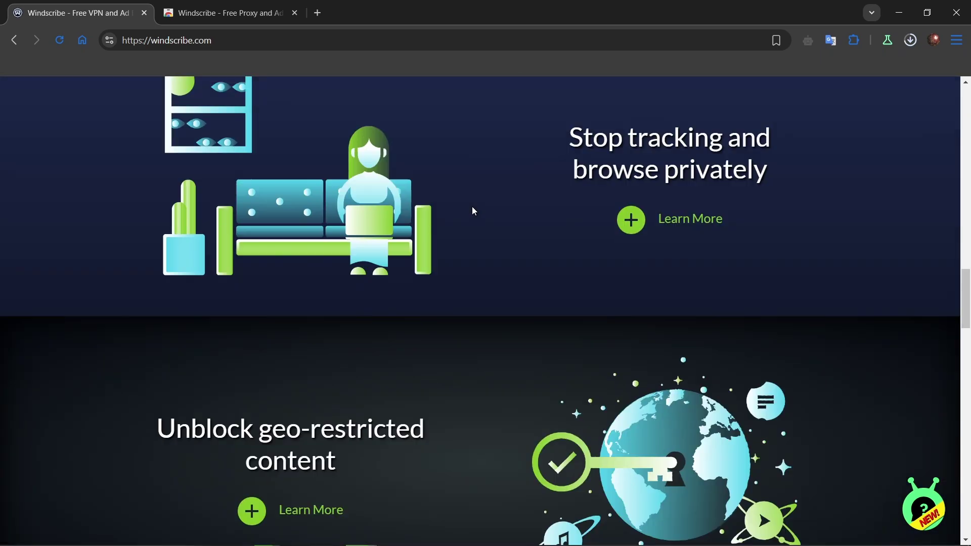
scroll(475, 202, up, 15)
scroll(477, 192, up, 8)
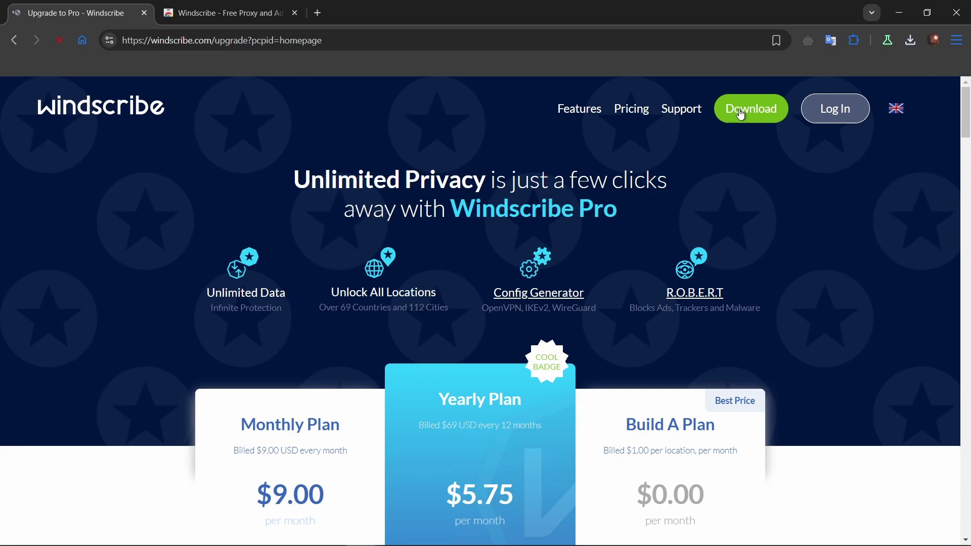
click(748, 109)
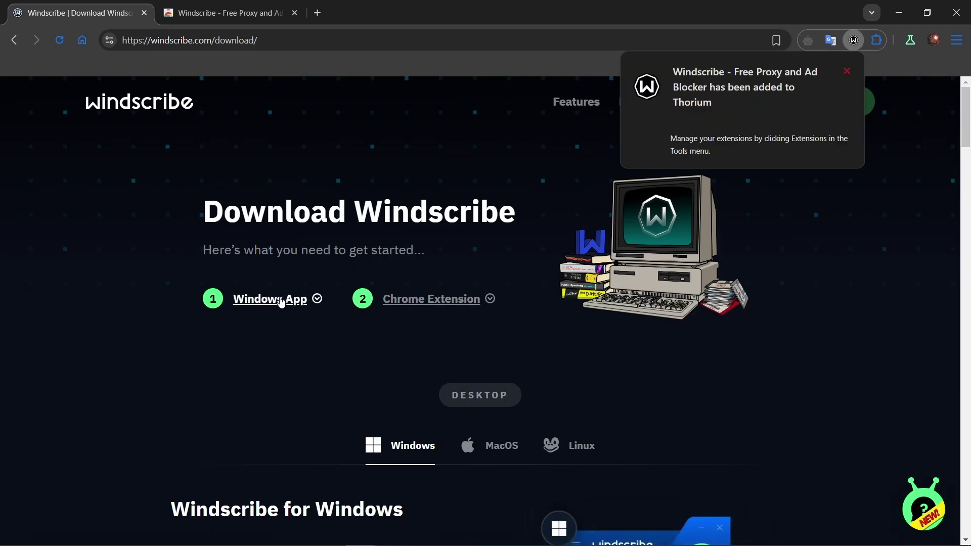
scroll(527, 238, down, 3)
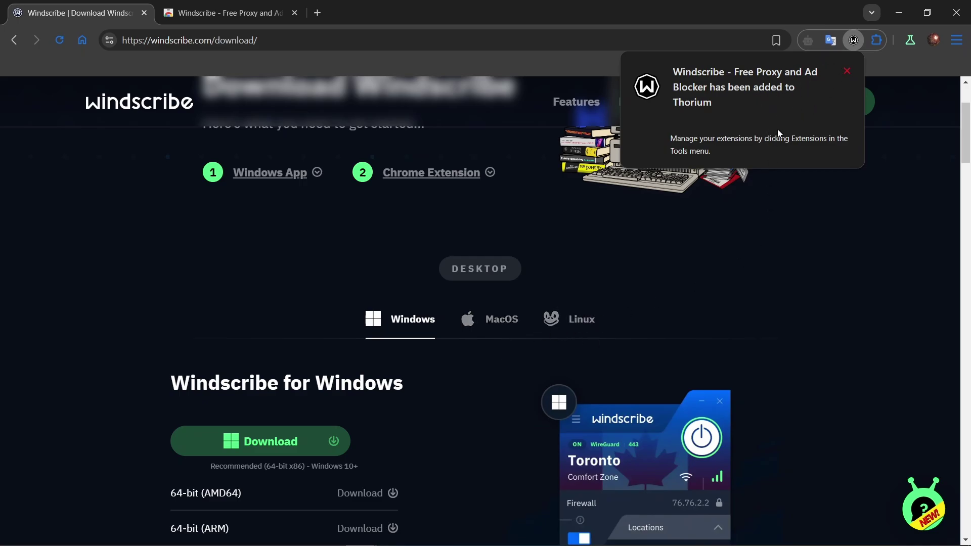
Step: Pin 'Windscribe - Free Proxy and Ad Blocker' to the toolbar from the Extensions menu
click(229, 13)
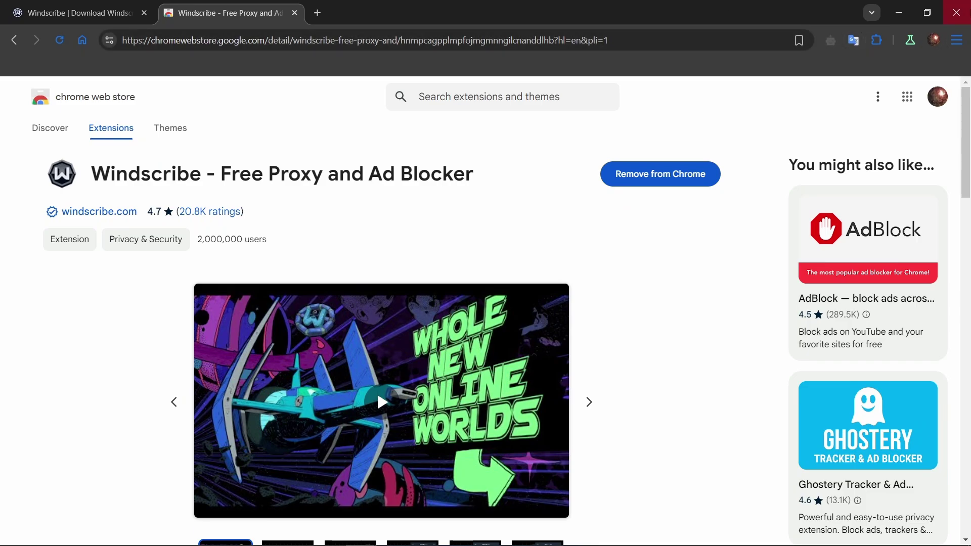
click(876, 40)
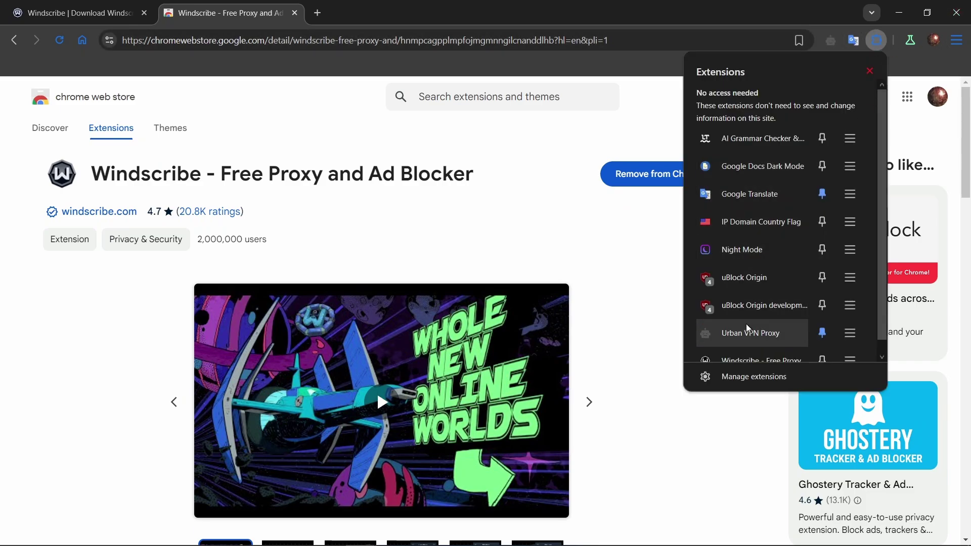
scroll(778, 181, down, 1)
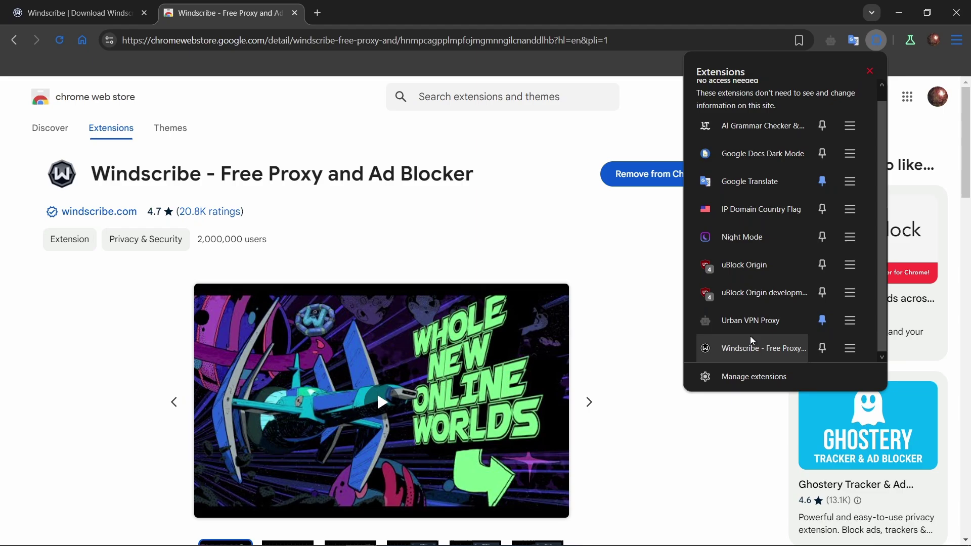
click(823, 348)
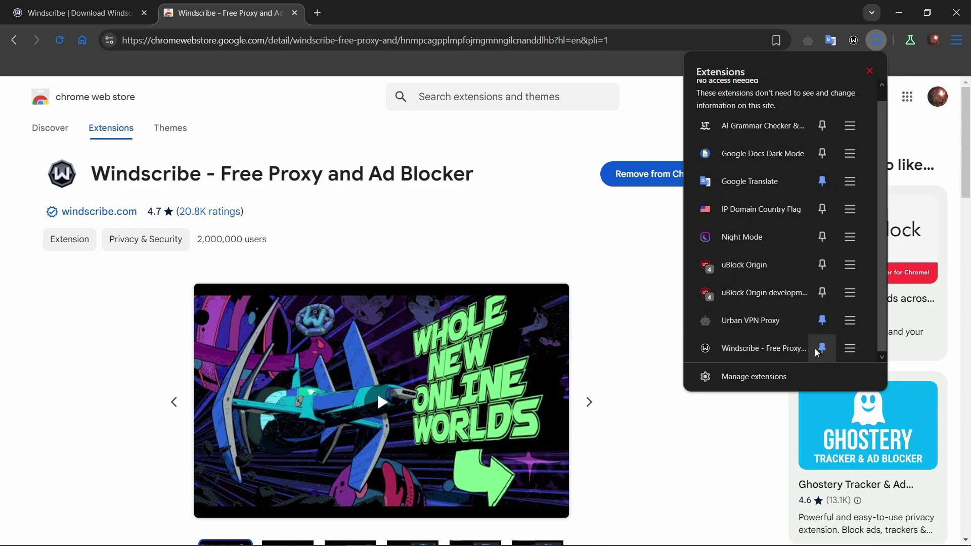
click(854, 42)
Step: Open the Windscribe popup's login form and enter the account username and password
click(853, 41)
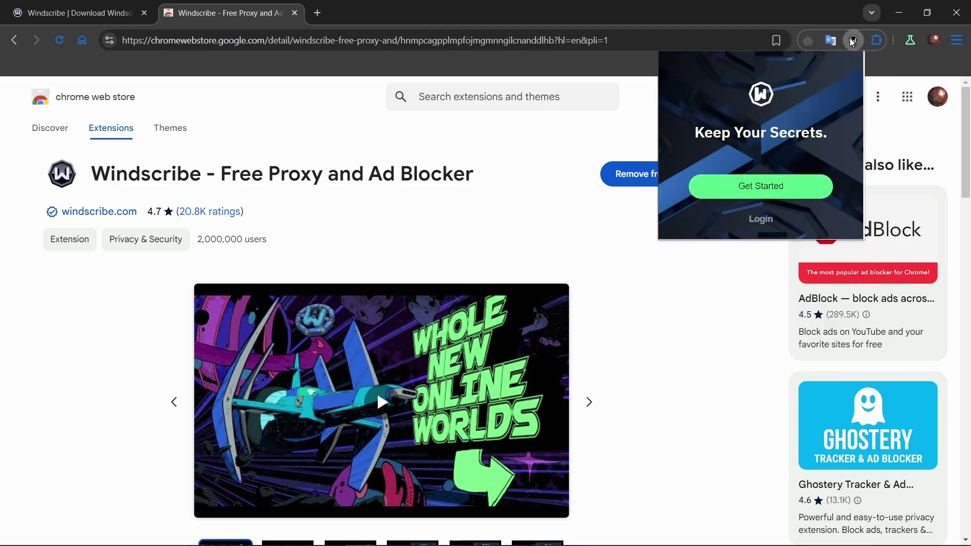
click(762, 220)
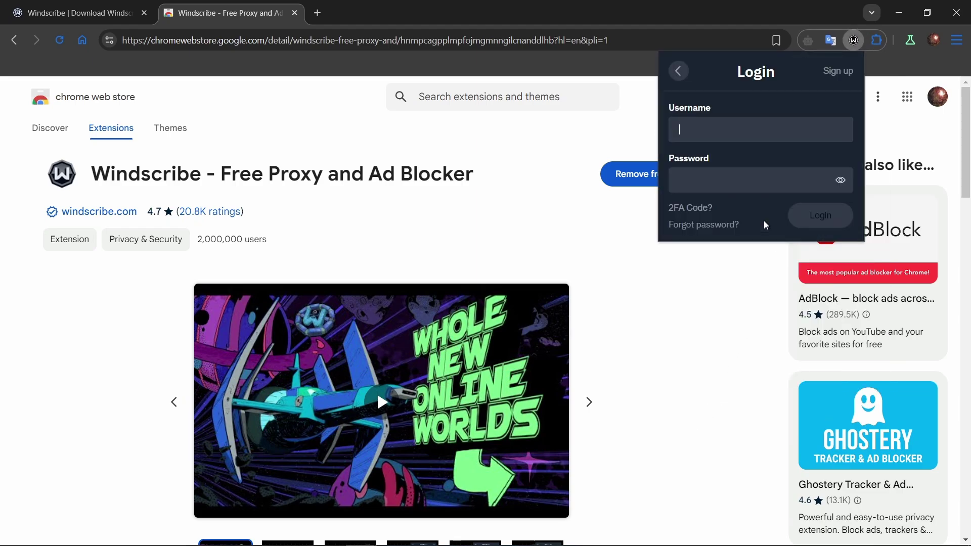
click(718, 132)
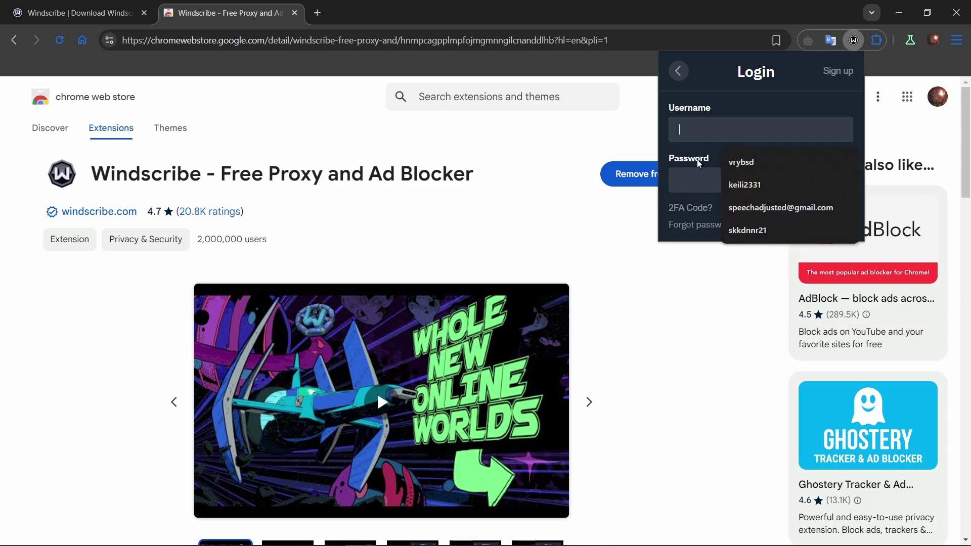
click(680, 181)
click(700, 133)
Step: Log in, skip the tutorial, and switch the Autopilot VPN connection off
click(798, 183)
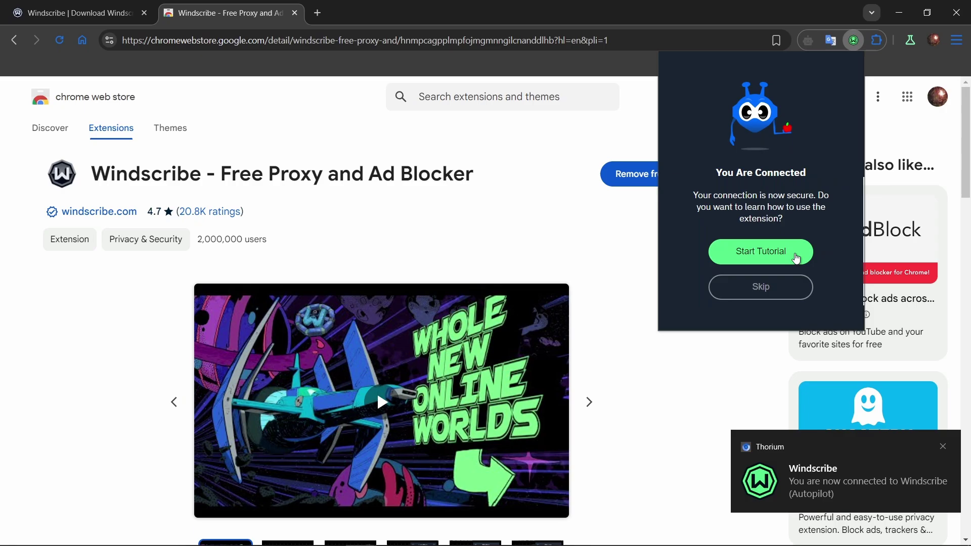
click(767, 287)
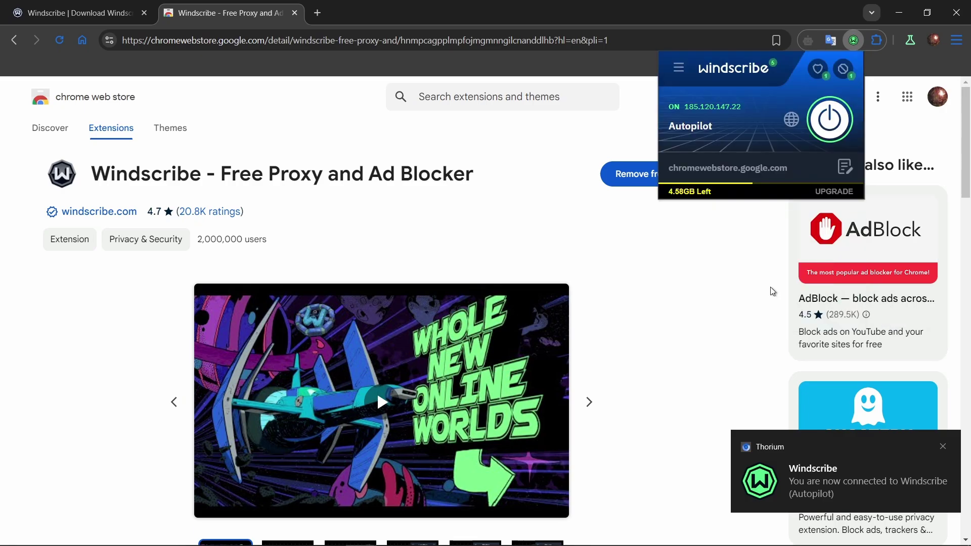
click(830, 120)
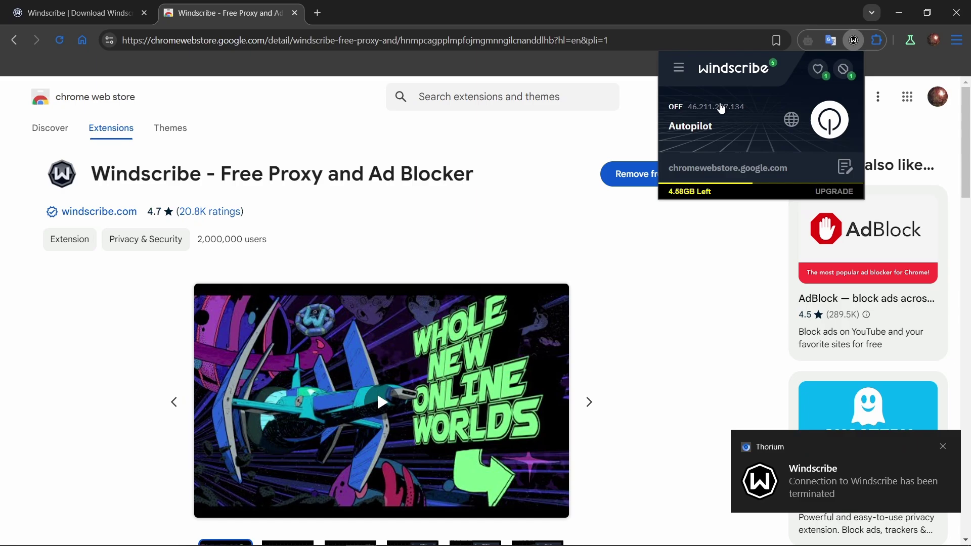
Step: Expand Germany in the Windscribe locations list and connect to Frankfurt Castle
click(789, 118)
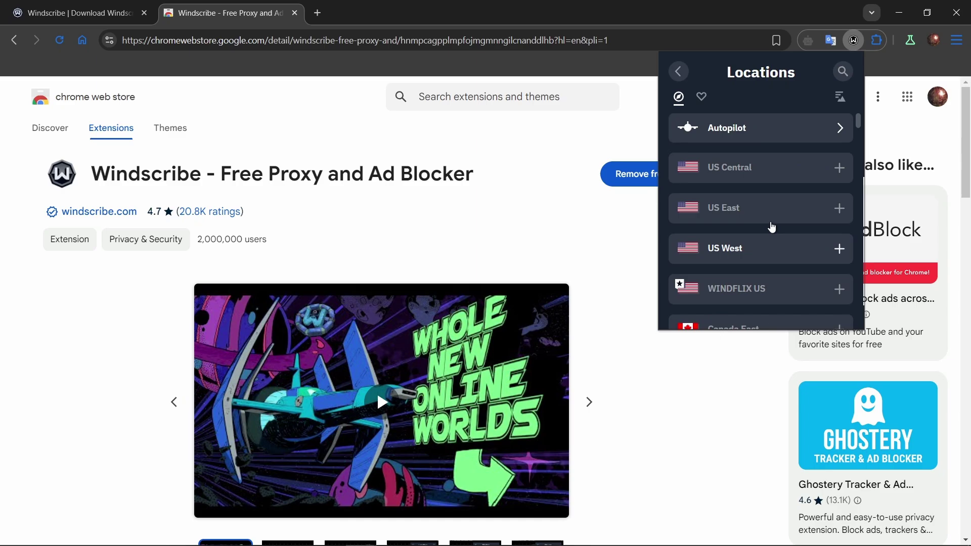
scroll(774, 217, down, 6)
scroll(762, 211, down, 4)
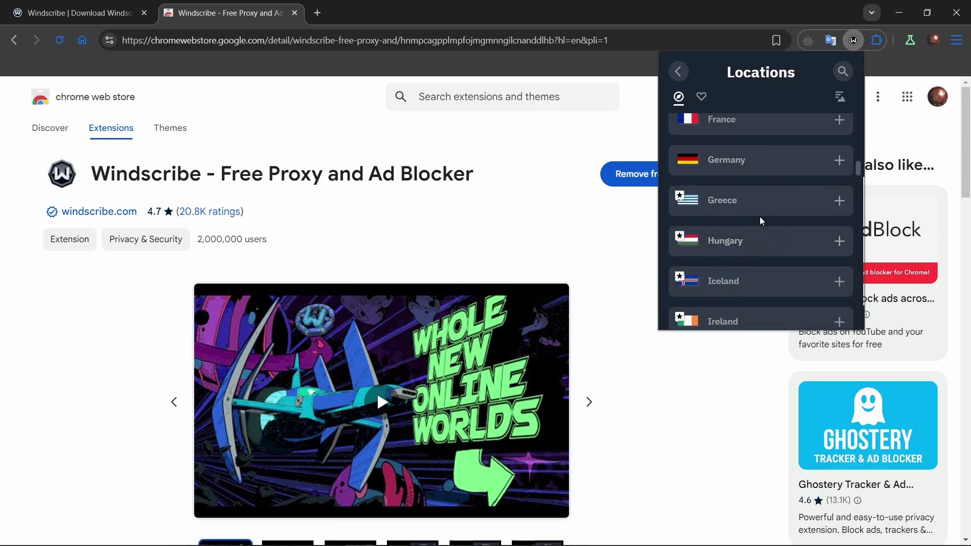
scroll(773, 223, up, 1)
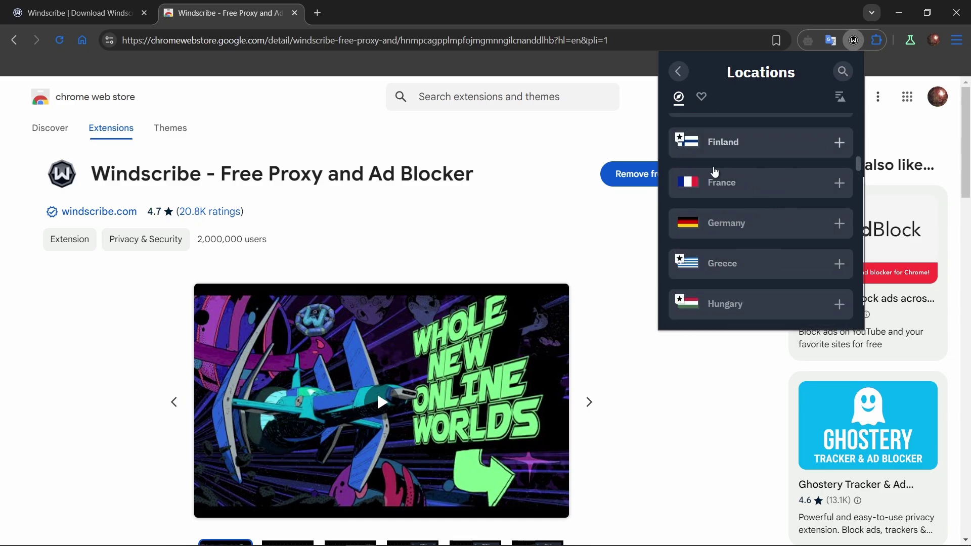
click(760, 227)
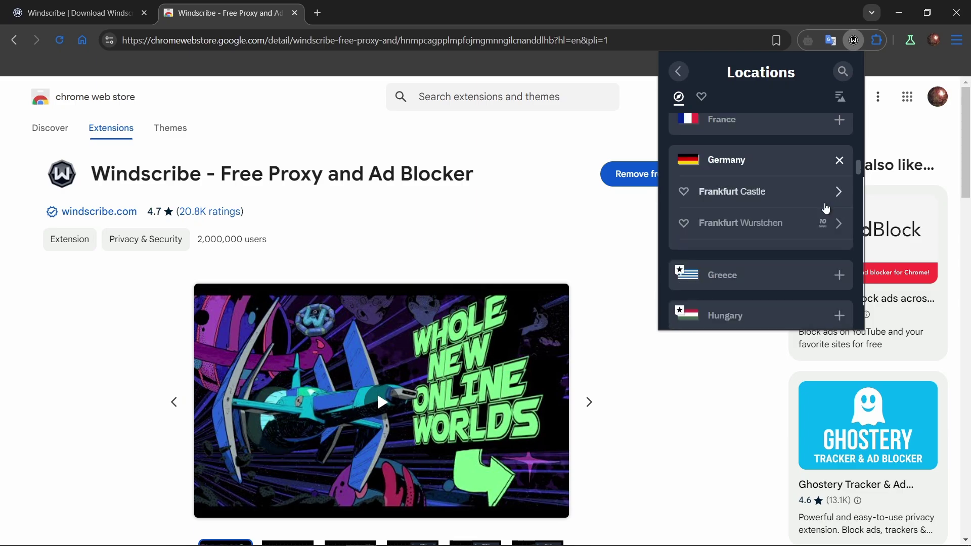
click(754, 192)
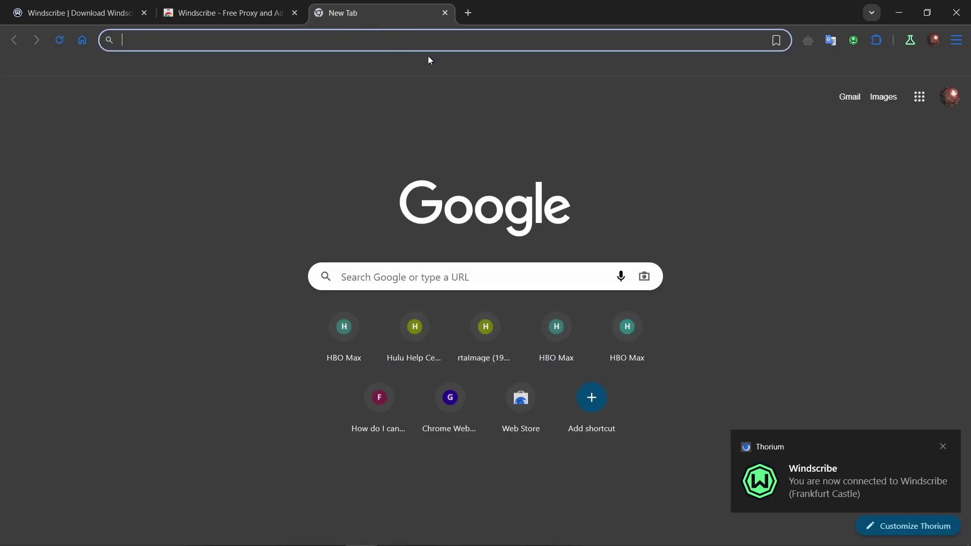
Step: Load 2ip.io and confirm IP 146.70.107.52 is located in Offenbach, Germany
text(2ip)
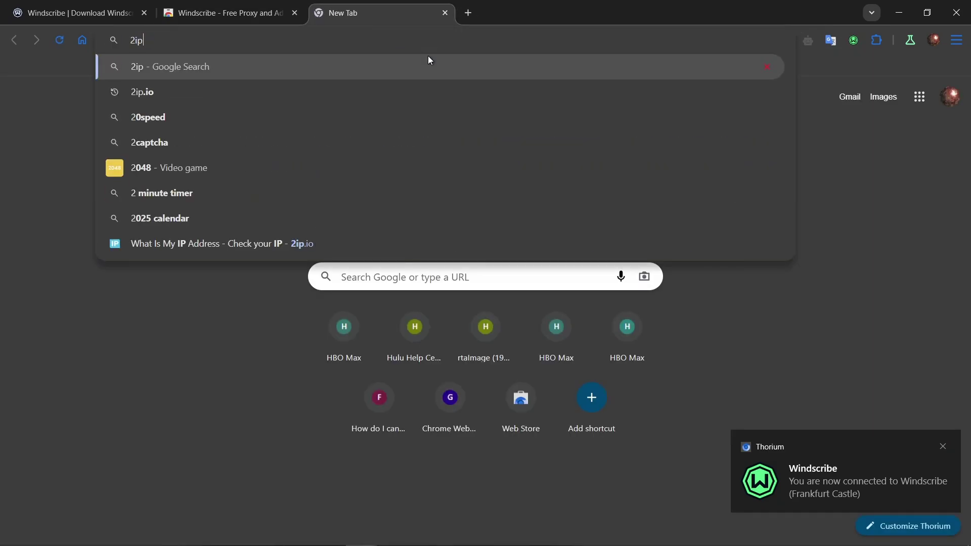
text(.io)
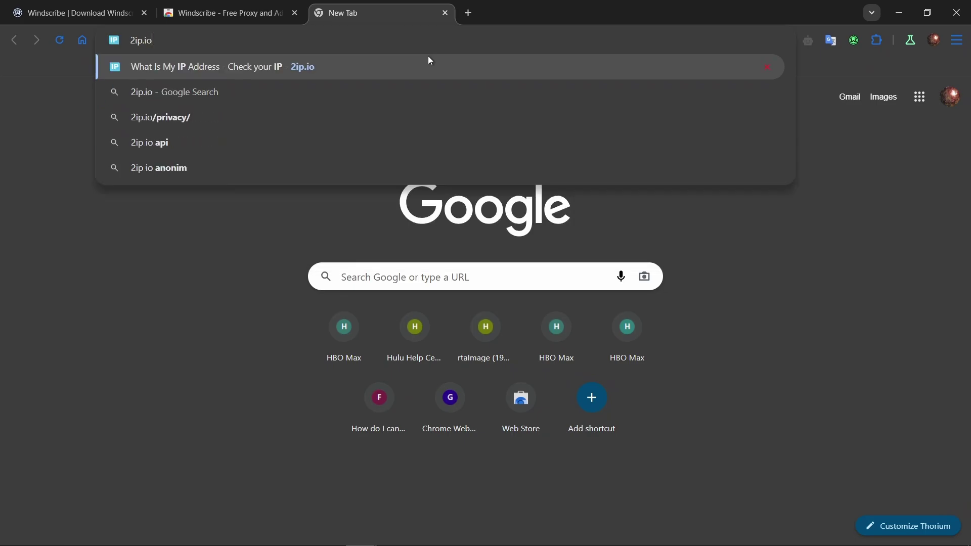
key(Return)
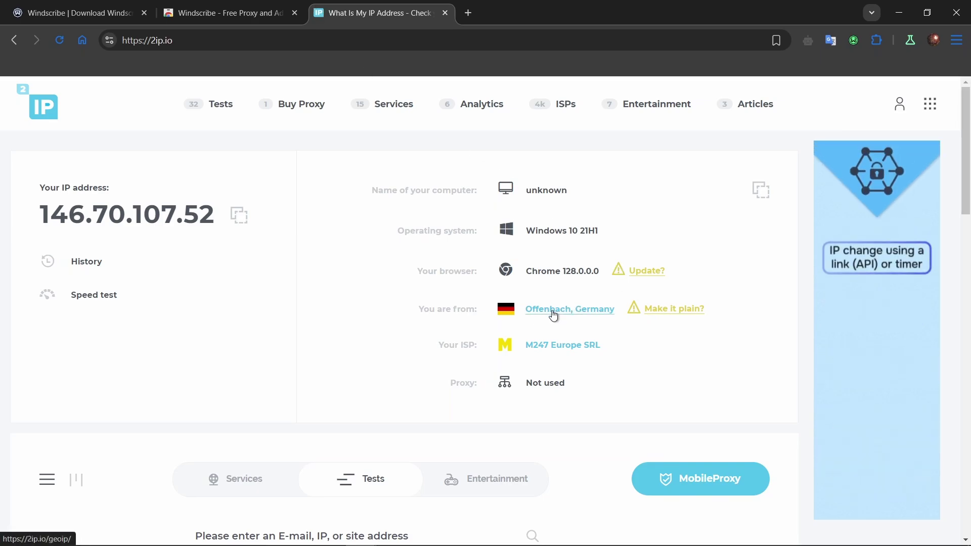
scroll(549, 328, down, 3)
scroll(543, 344, up, 3)
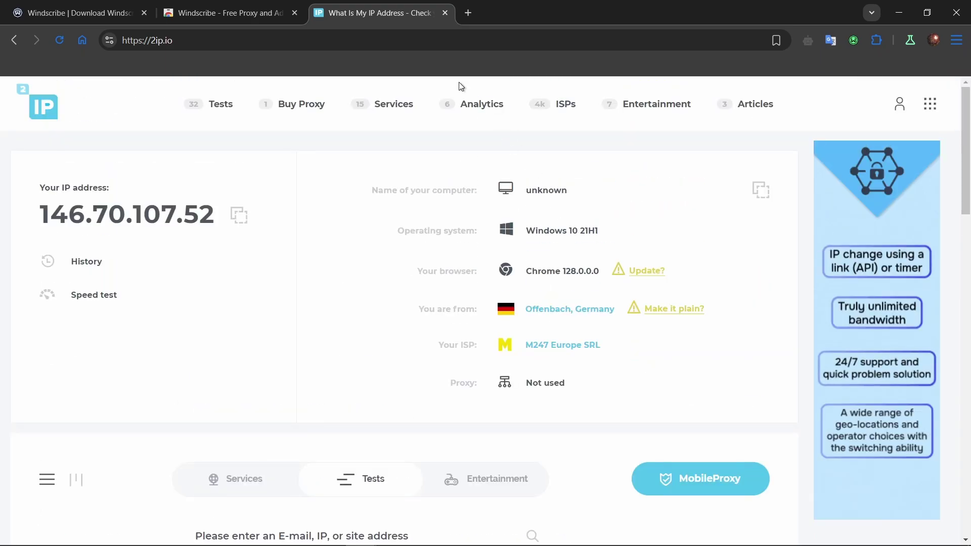
Step: Close the Chrome Web Store and 2ip.io tabs, keeping the windscribe.com download tab
click(228, 10)
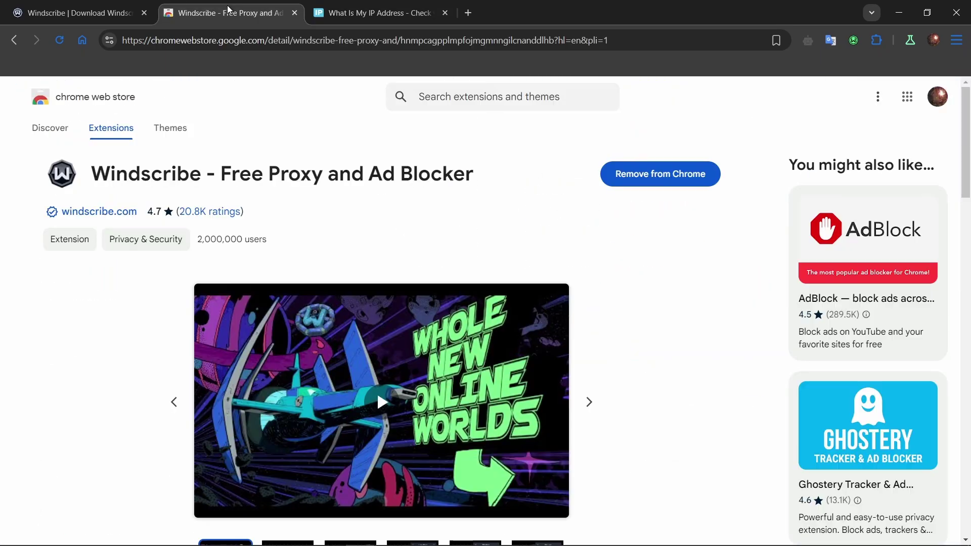
middle_click(217, 16)
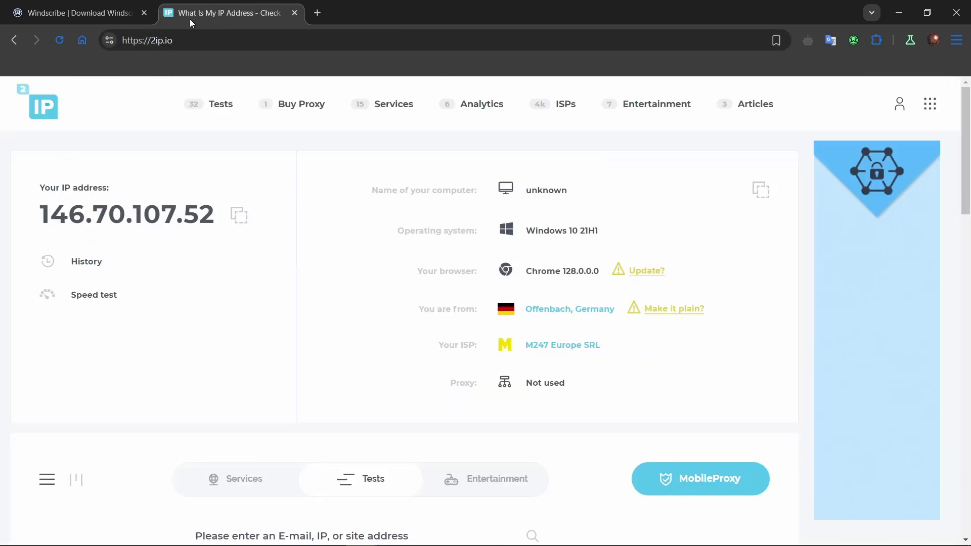
click(81, 13)
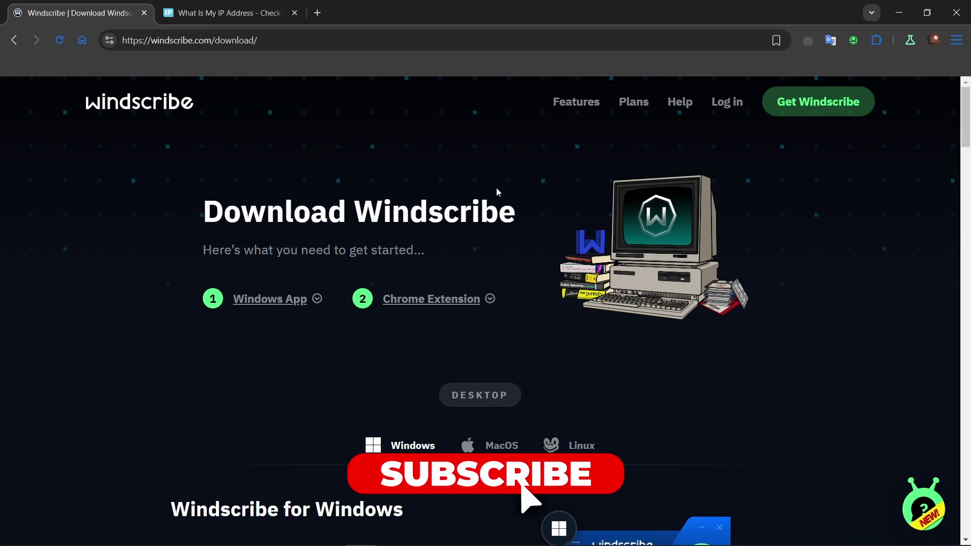
click(256, 11)
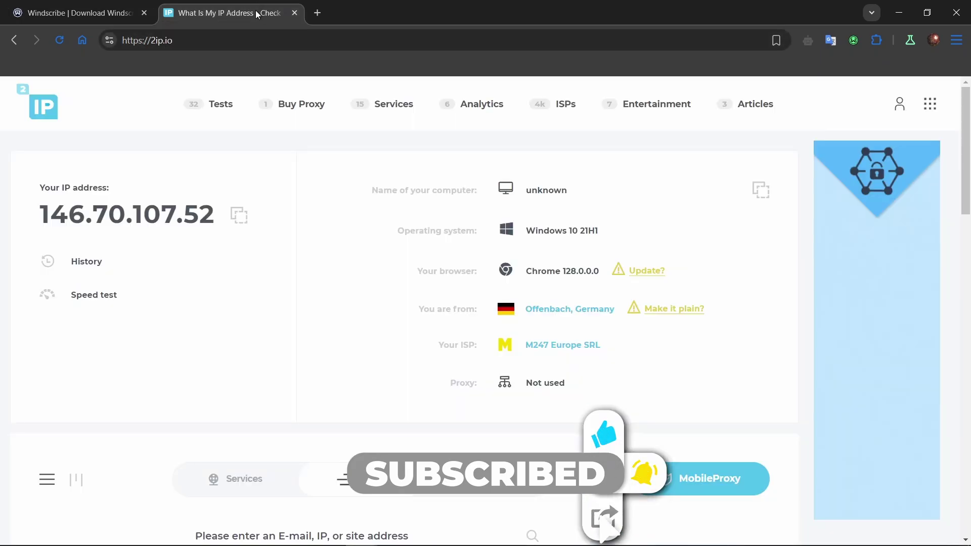
middle_click(262, 20)
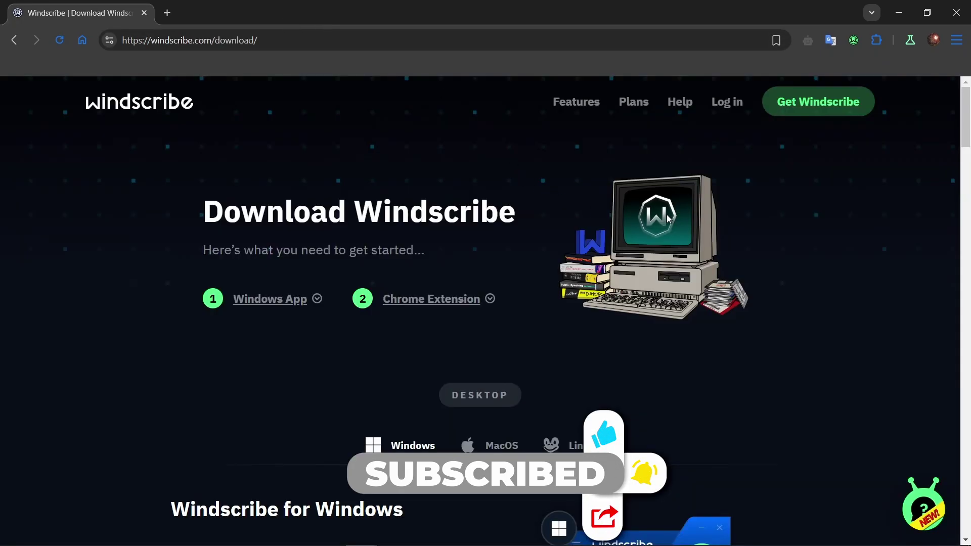